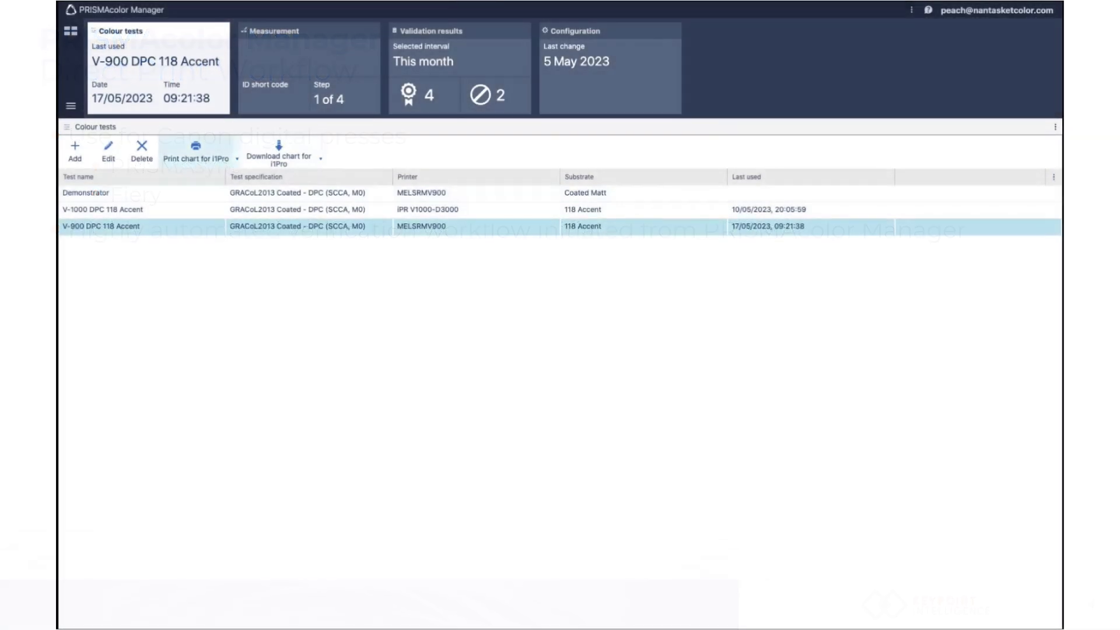
# - Print the V-900 DPC 118 Accent chart for i1Pro on 118 Accent media and check its job in PRISMAremote Manager
pyautogui.click(195, 152)
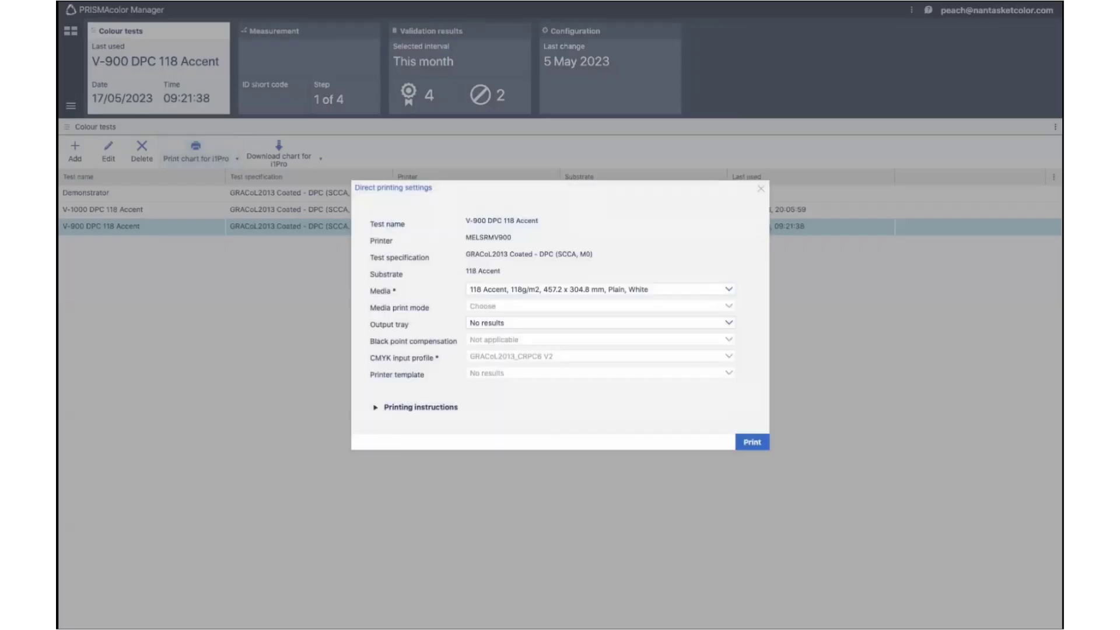
pyautogui.click(595, 289)
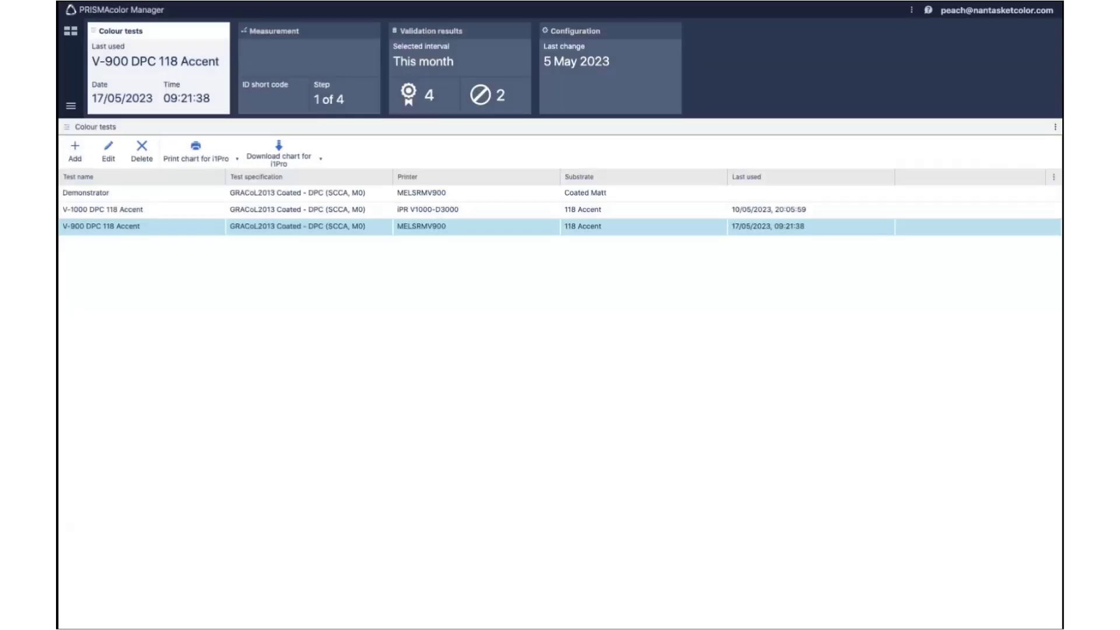
pyautogui.moveTo(151, 2)
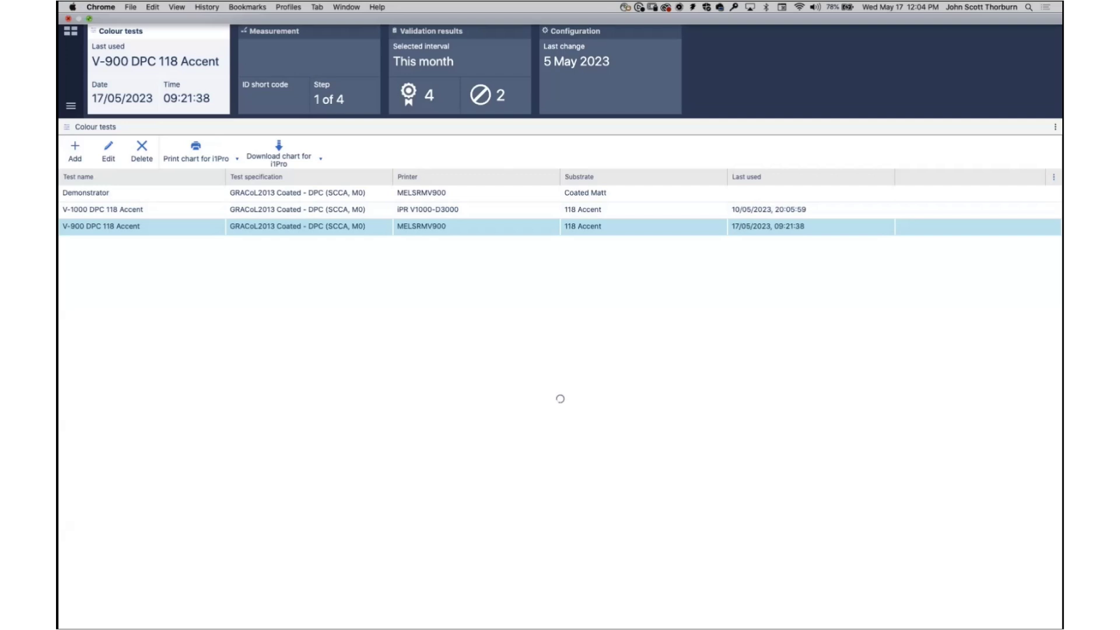
pyautogui.click(89, 19)
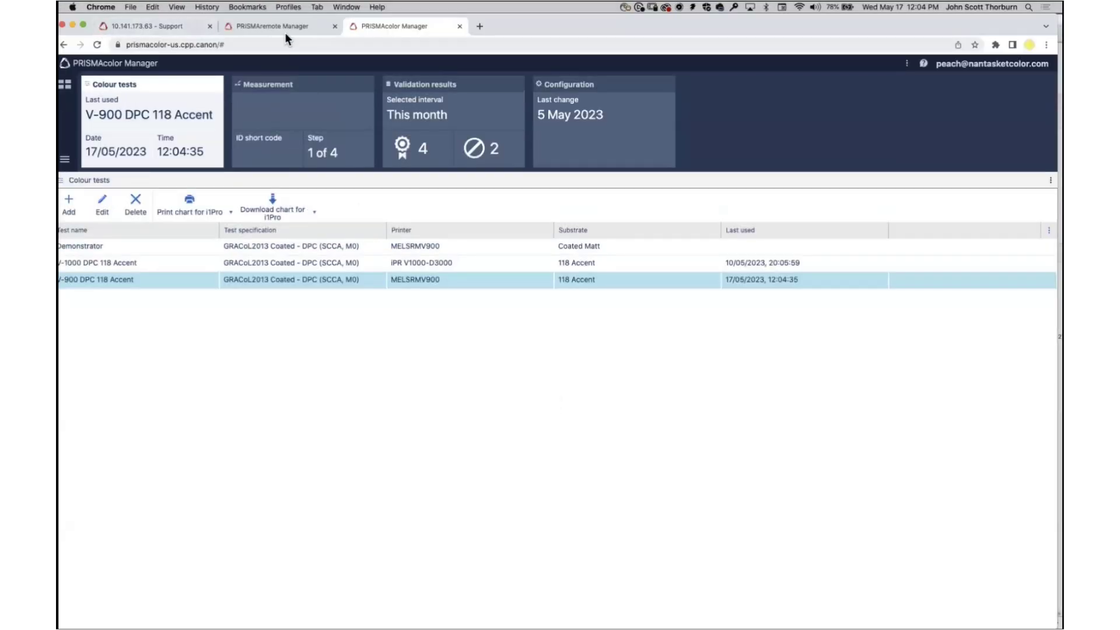
pyautogui.click(291, 25)
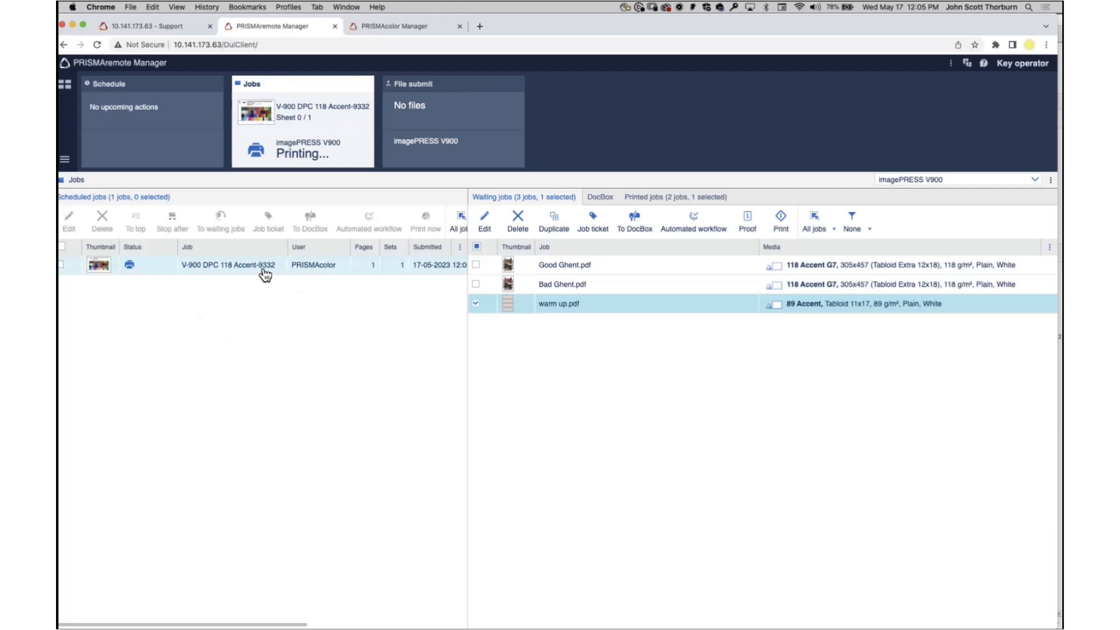
# - Measure test chart 9332 in PRISMAcolor Manager and generate its report with the comment "9332 measured 7605"
pyautogui.click(414, 28)
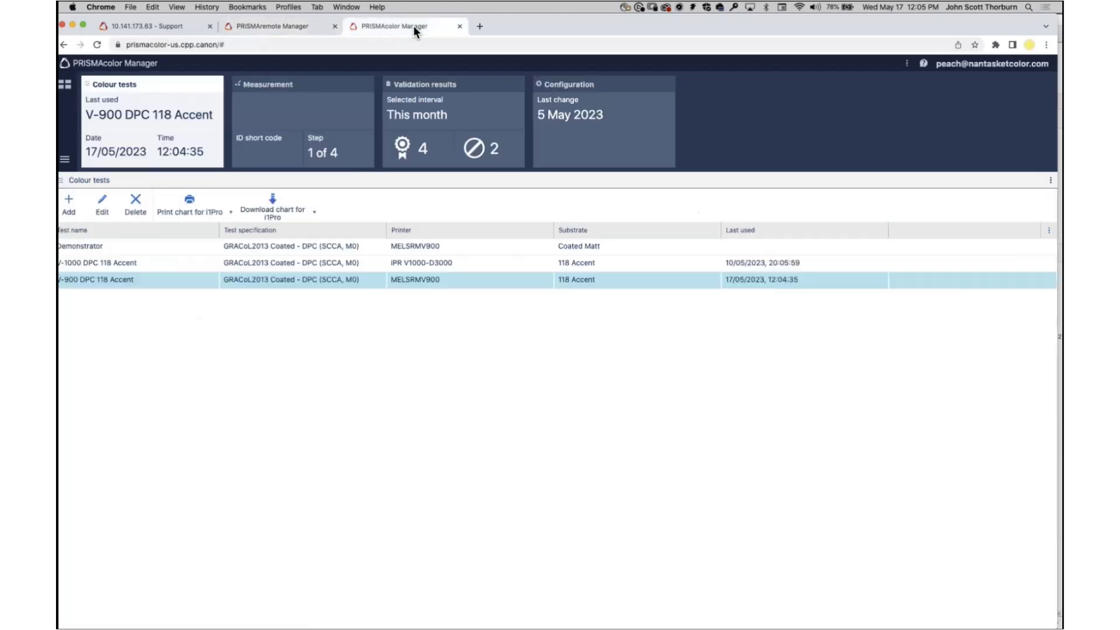
pyautogui.click(299, 123)
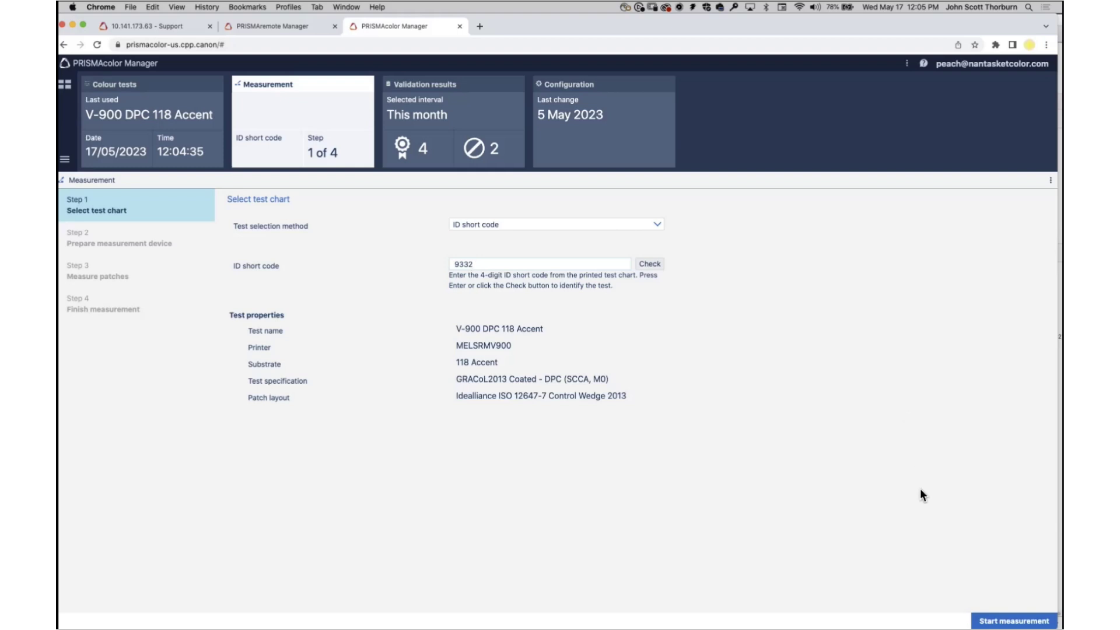
pyautogui.click(1014, 620)
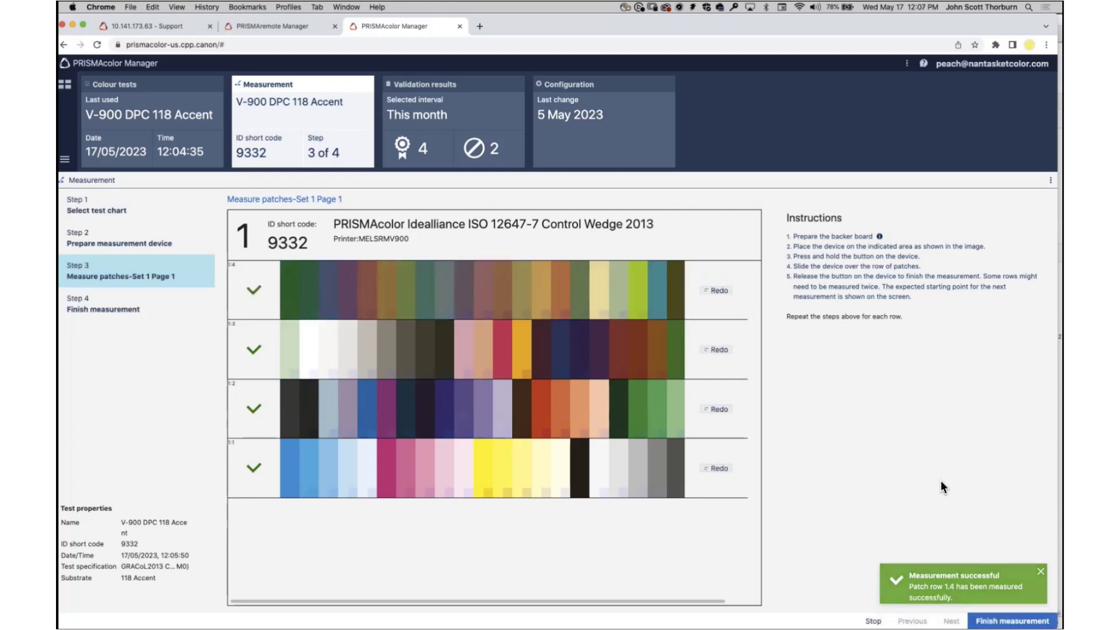
pyautogui.write('9332 measured 7605')
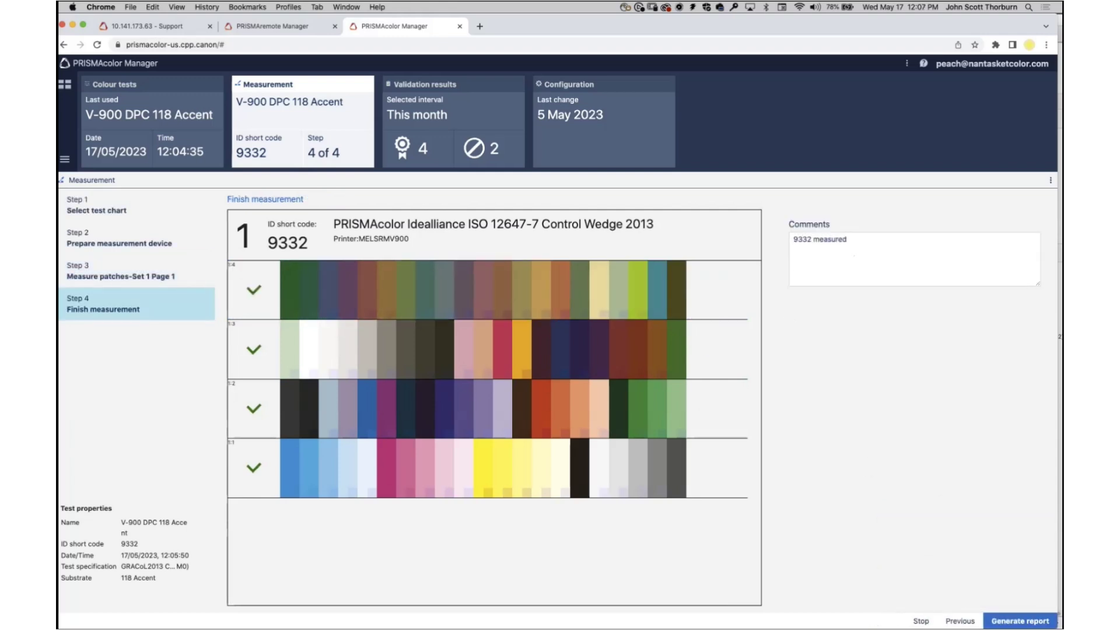
pyautogui.press('Return')
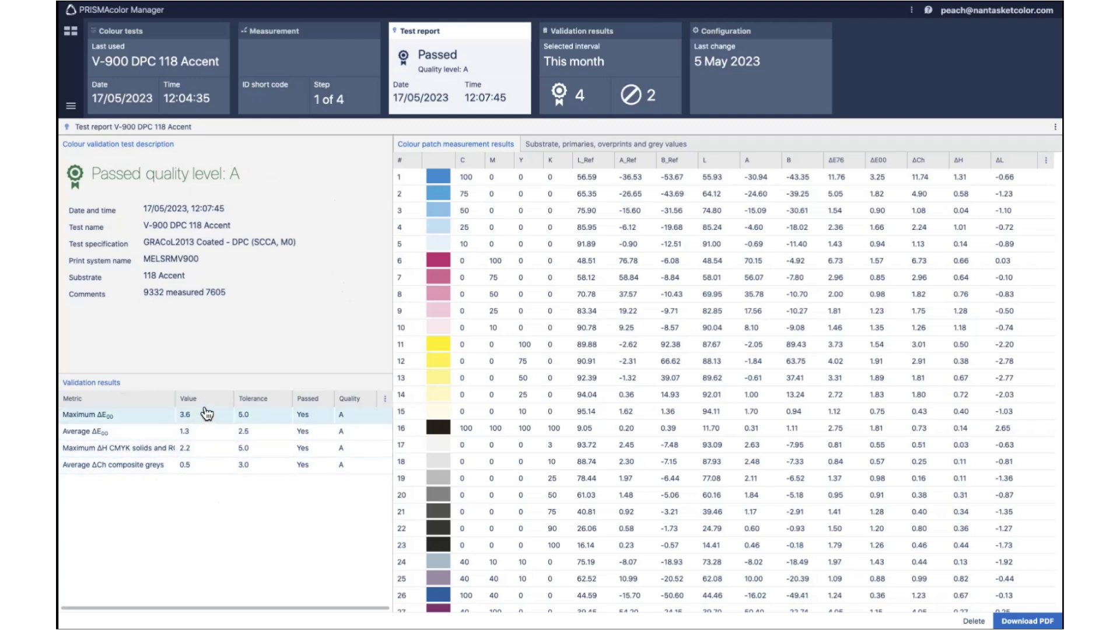
# - Sort the test report's validation results by tolerance and its colour patches by ΔE00, both in descending order
pyautogui.click(284, 399)
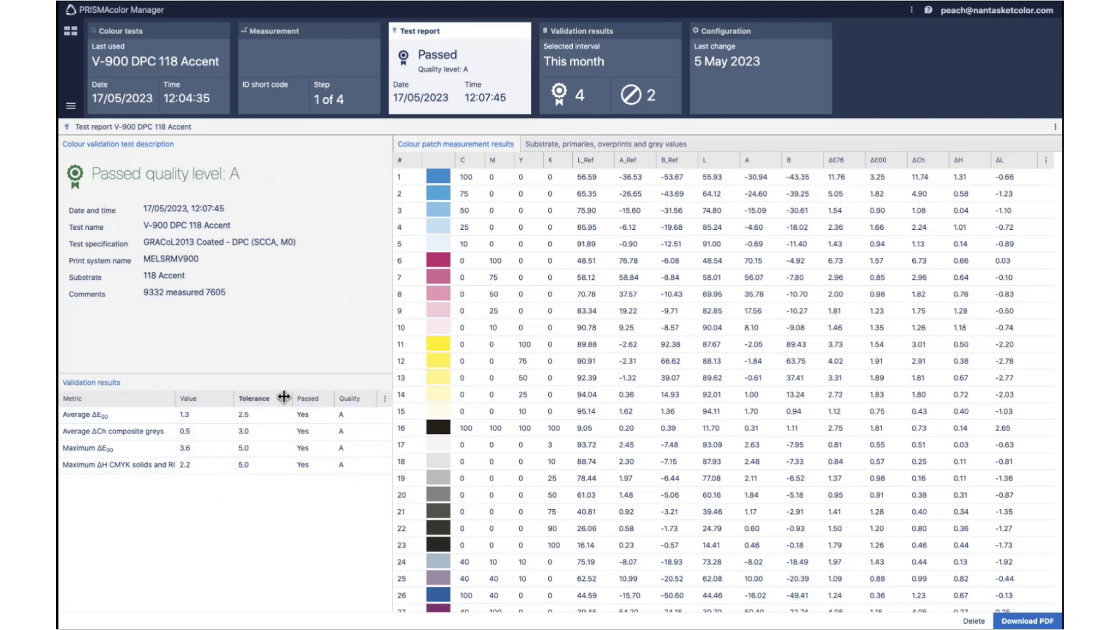
pyautogui.click(278, 399)
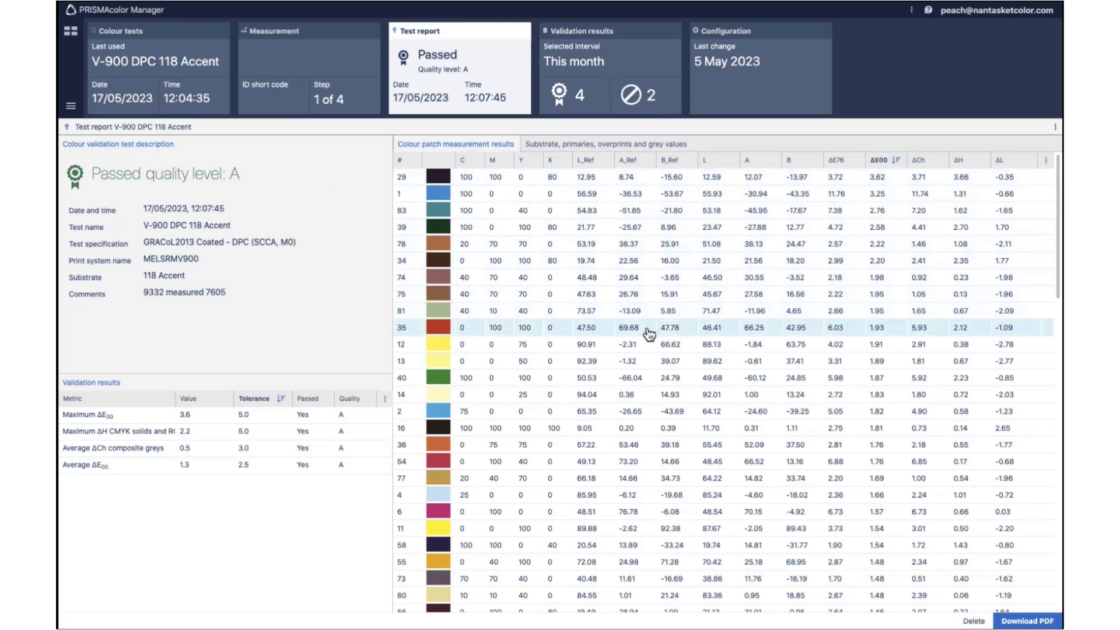
# - Filter the validation metrics to the custom range 06/05/2023 - 10/05/2023 and inspect the Average ΔCh composite greys trend
pyautogui.click(616, 73)
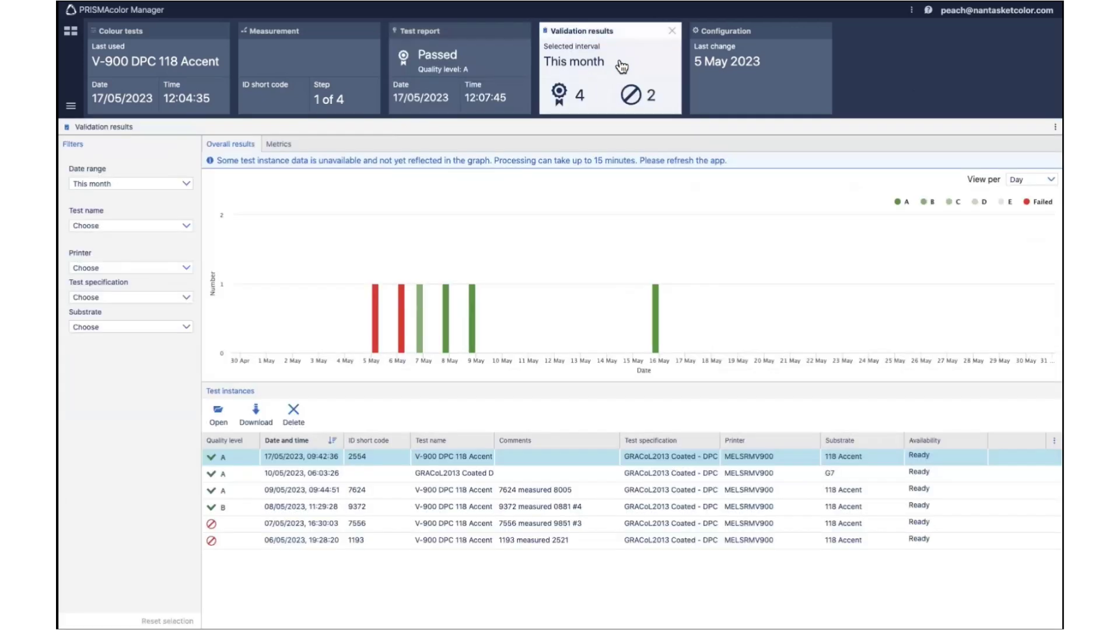
pyautogui.click(287, 146)
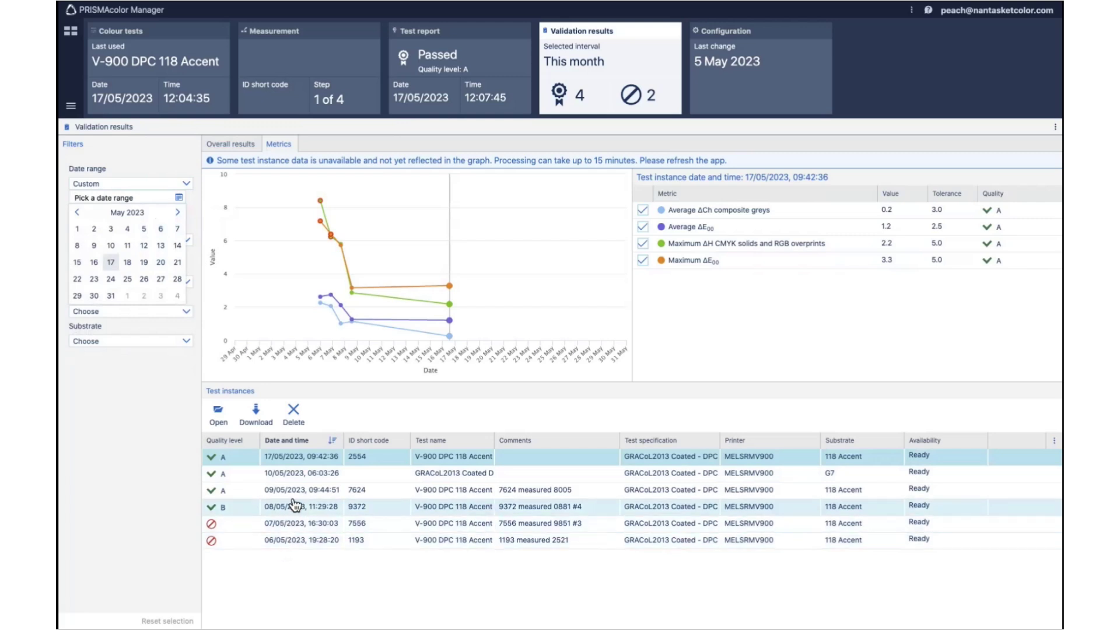
pyautogui.click(161, 229)
pyautogui.click(94, 245)
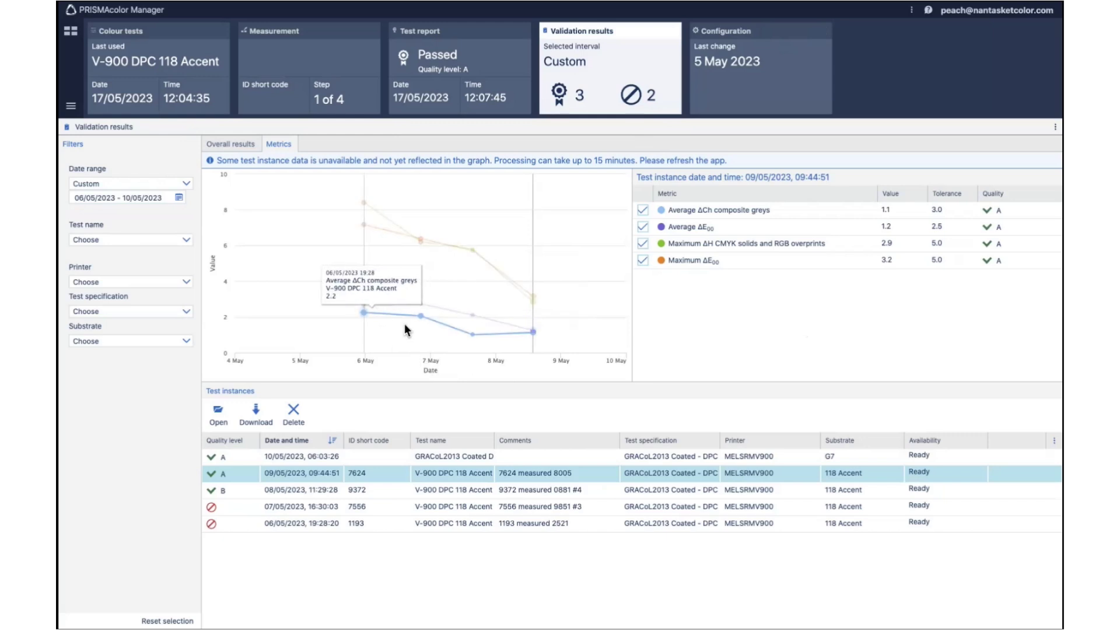
pyautogui.moveTo(362, 305)
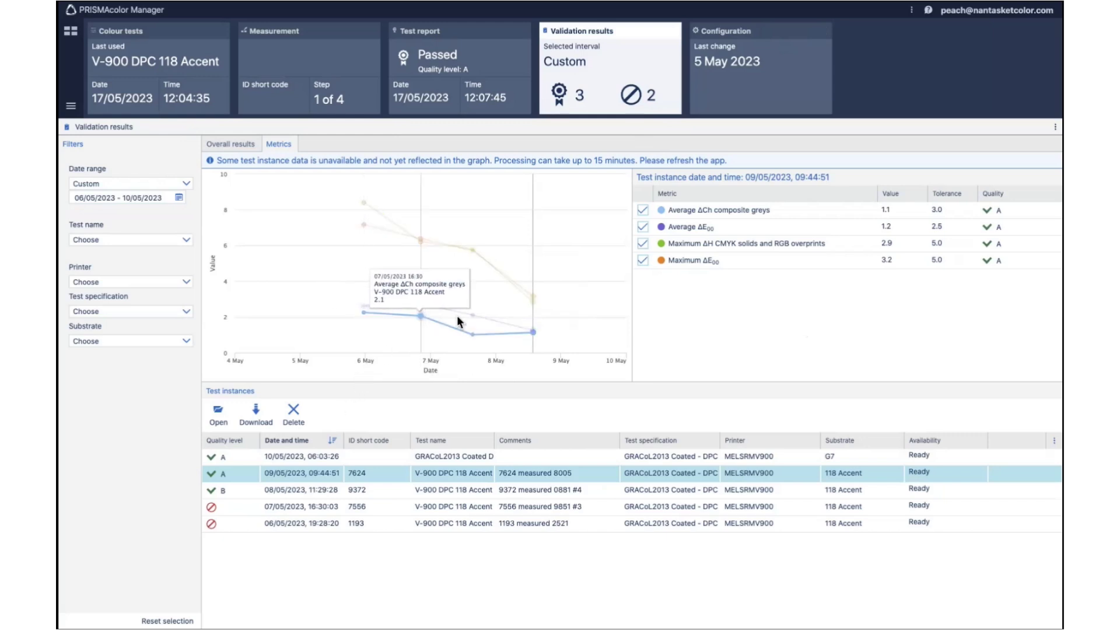
pyautogui.moveTo(358, 325)
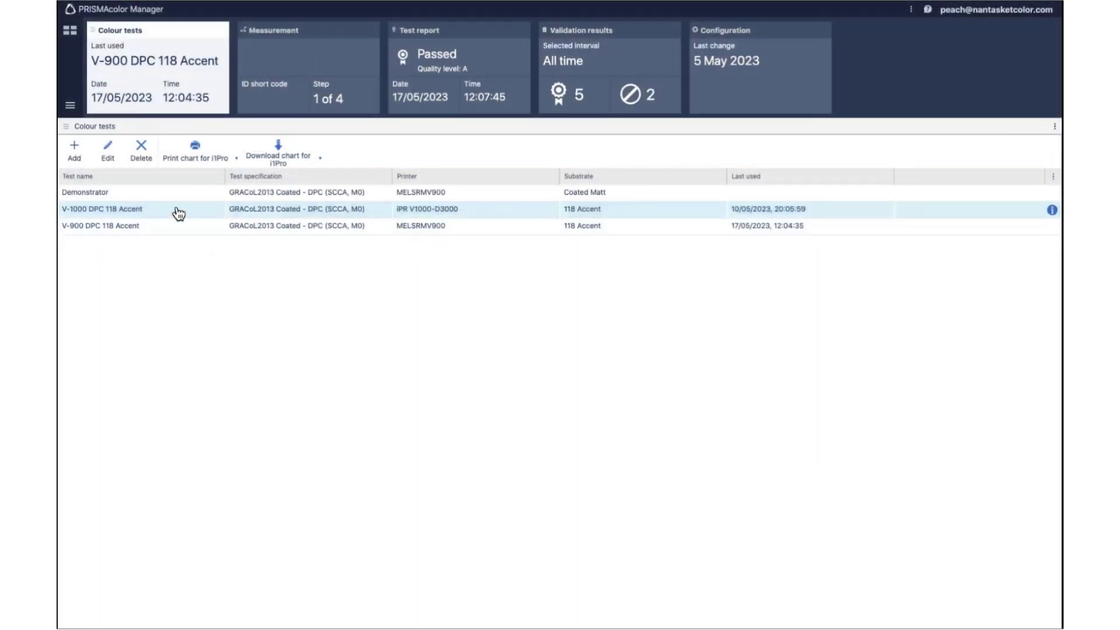
# - Print the V-1000 DPC 118 Accent chart for i1Pro on Accent 118, 118g/m2, 457.2 x 304.8 mm, Plain, White media
pyautogui.click(181, 213)
pyautogui.click(197, 143)
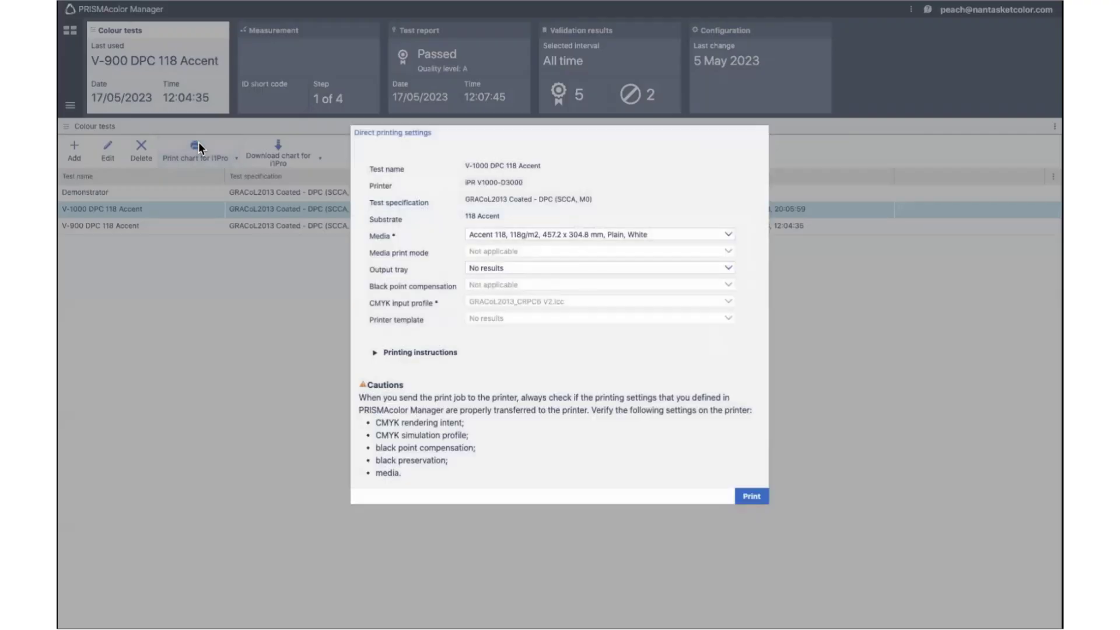
pyautogui.click(729, 235)
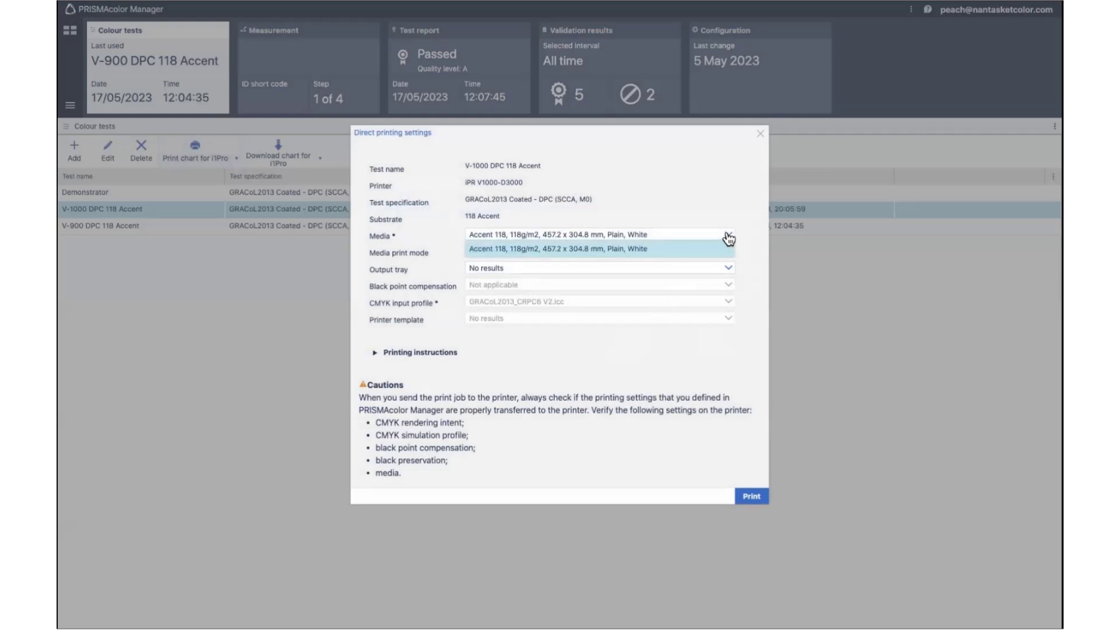
pyautogui.click(703, 242)
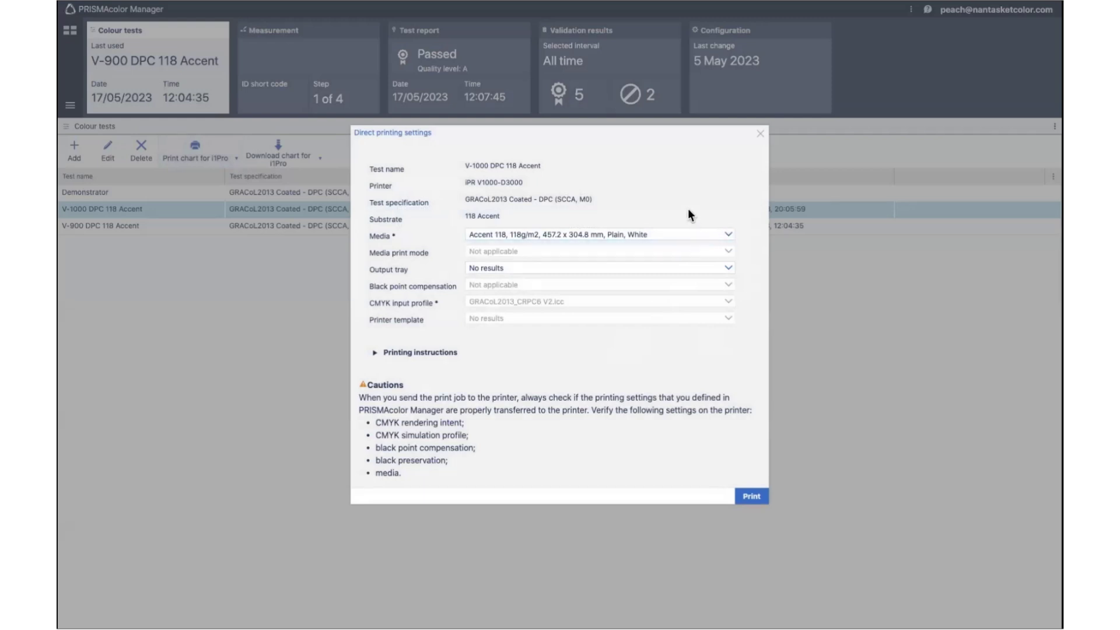
pyautogui.click(752, 497)
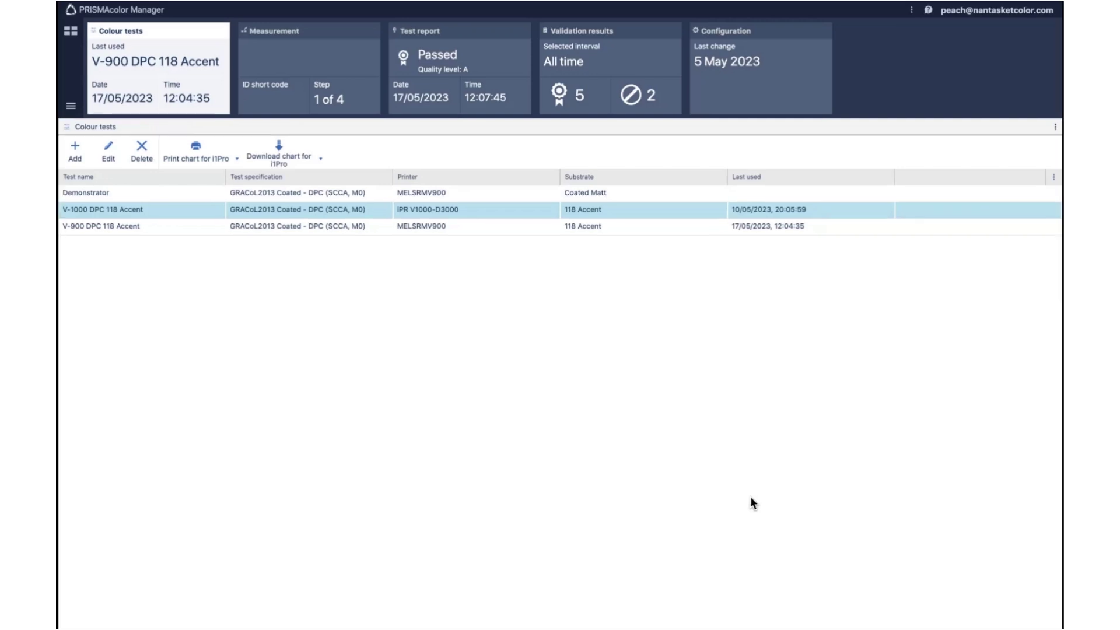
# - Switch to the press's control panel and open colour validation for the 118 Accent G7 media in the media catalogue
pyautogui.hotkey('ctrl', 'Left')
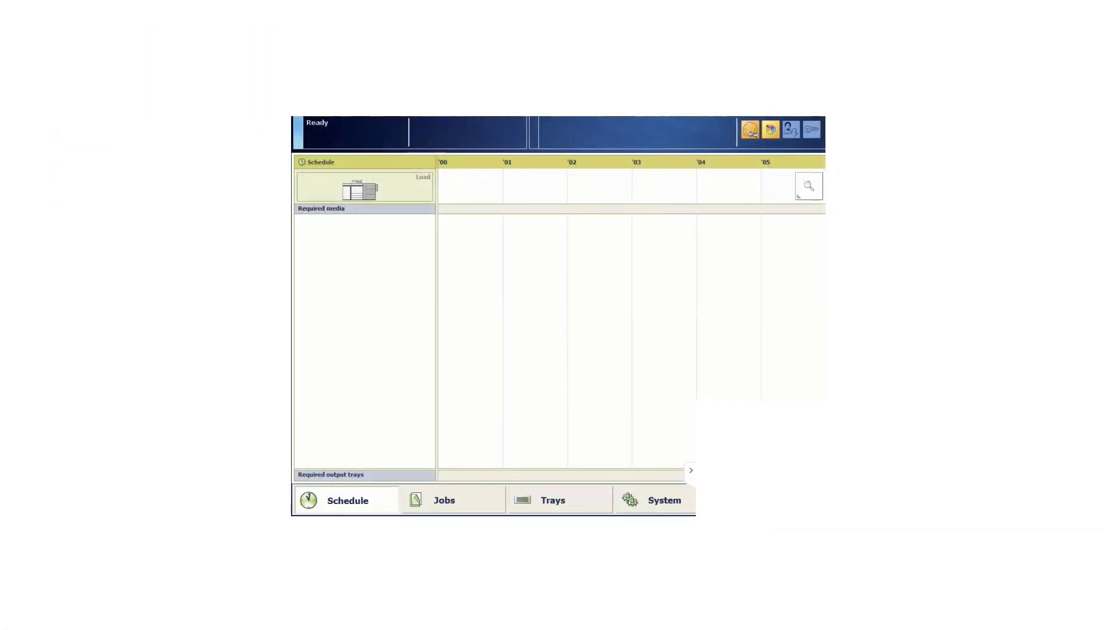
pyautogui.click(651, 502)
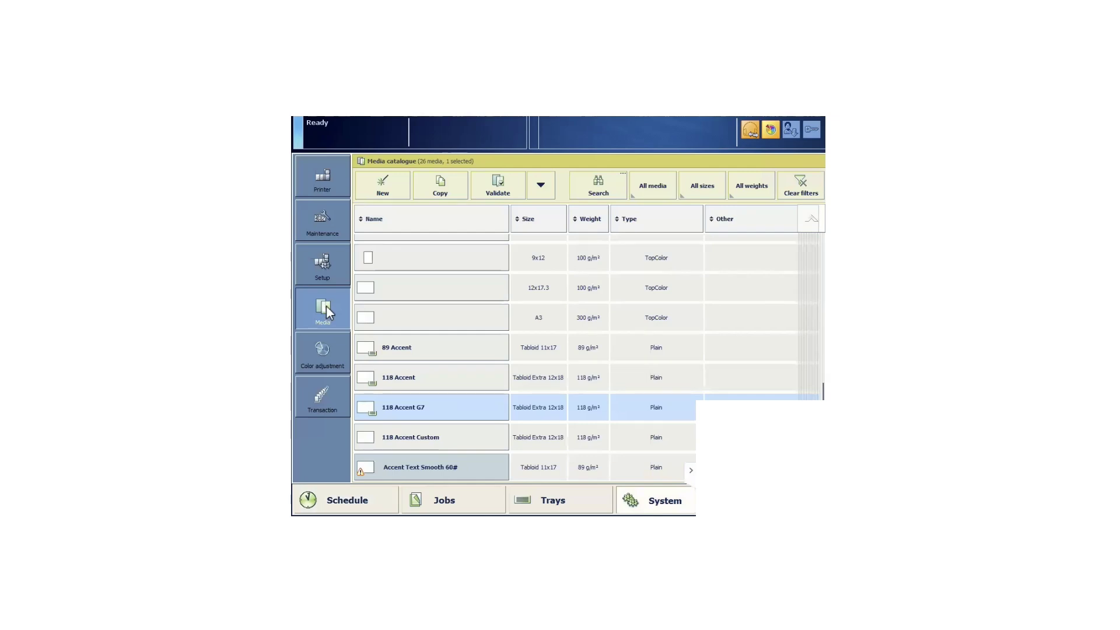
pyautogui.click(468, 406)
pyautogui.click(468, 407)
pyautogui.click(539, 184)
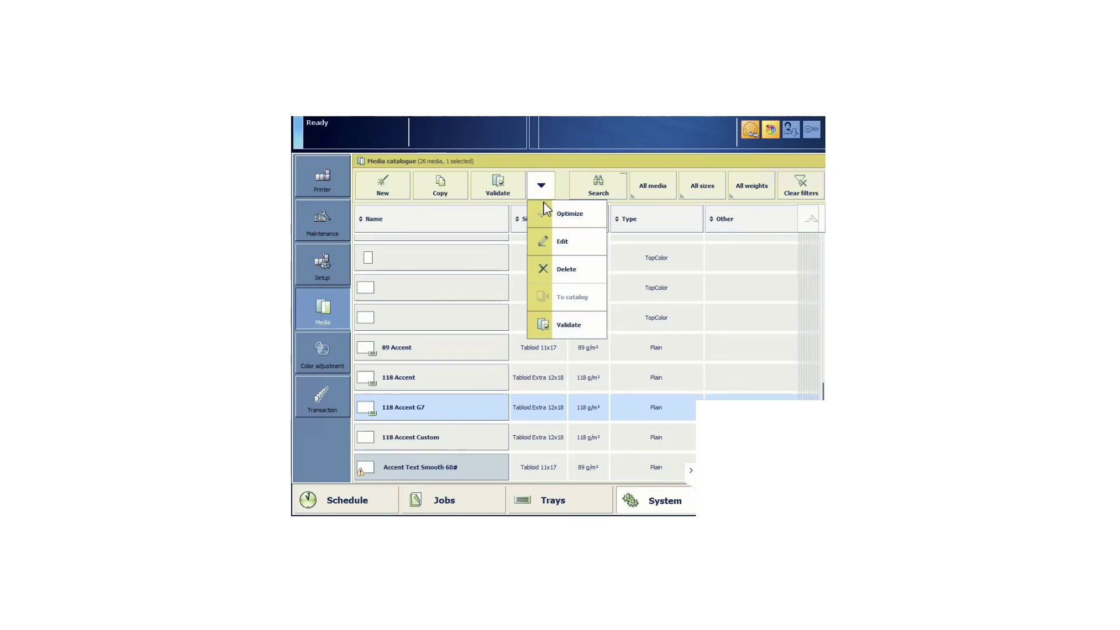
pyautogui.click(590, 325)
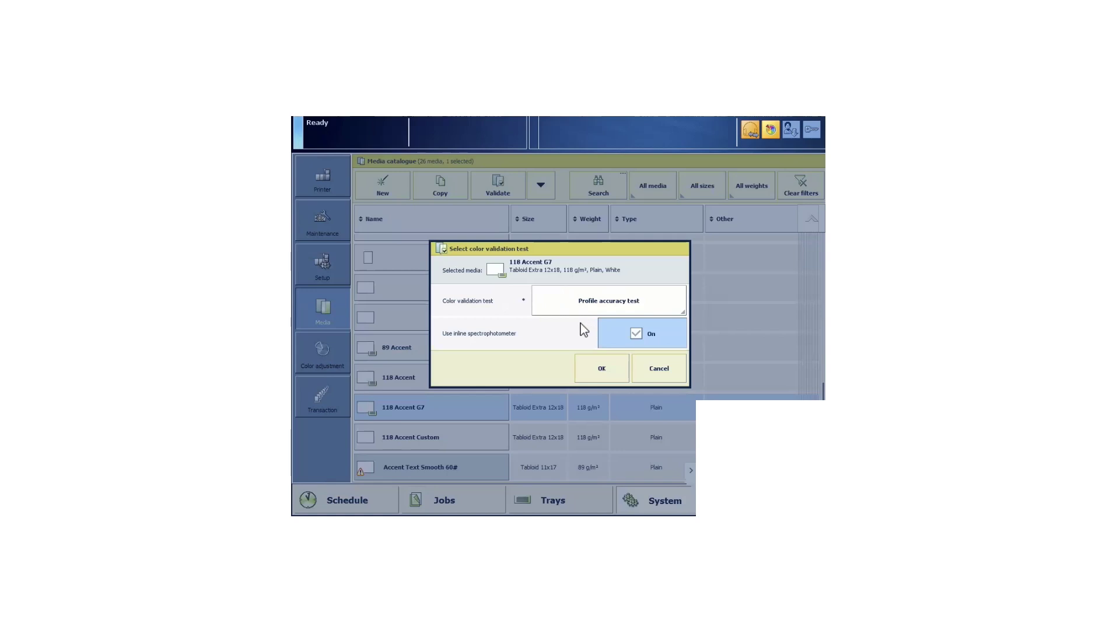
# - Run the GRACoL2013 Coated DPC (SCCA, M0) validation test with the inline spectrophotometer and open the colour validation evaluation details
pyautogui.click(675, 305)
pyautogui.scroll(-3, 754, 409)
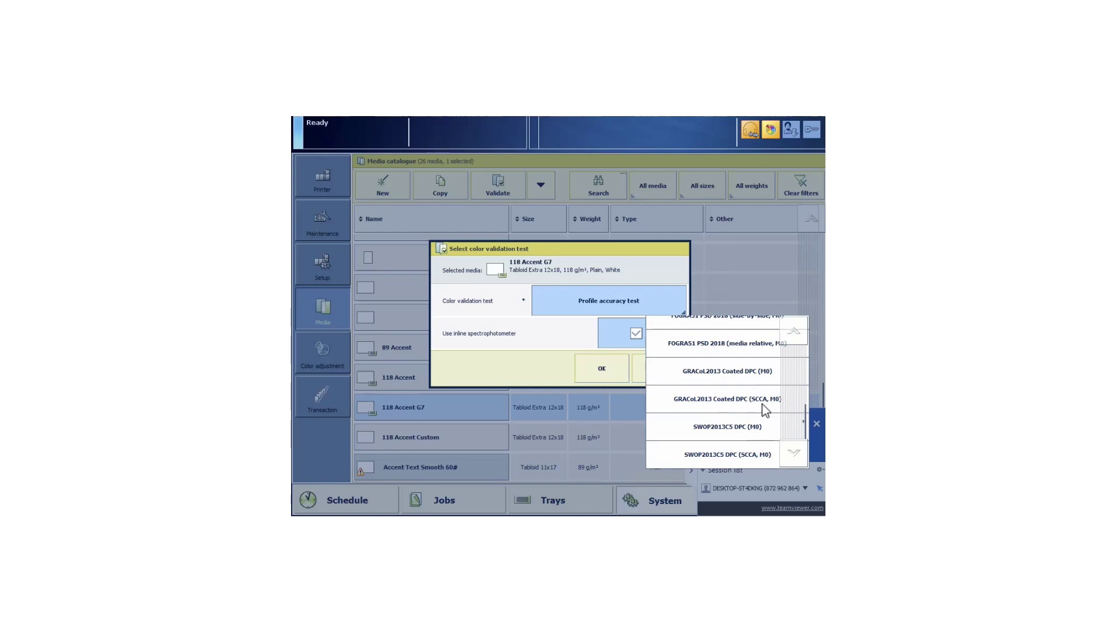
pyautogui.click(764, 401)
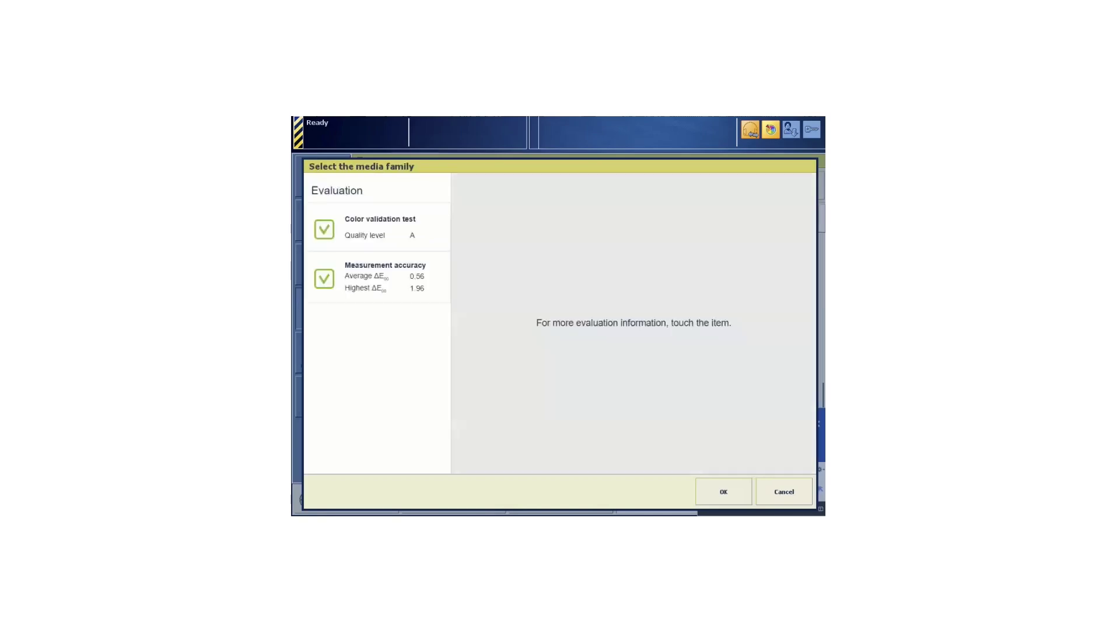
pyautogui.click(417, 232)
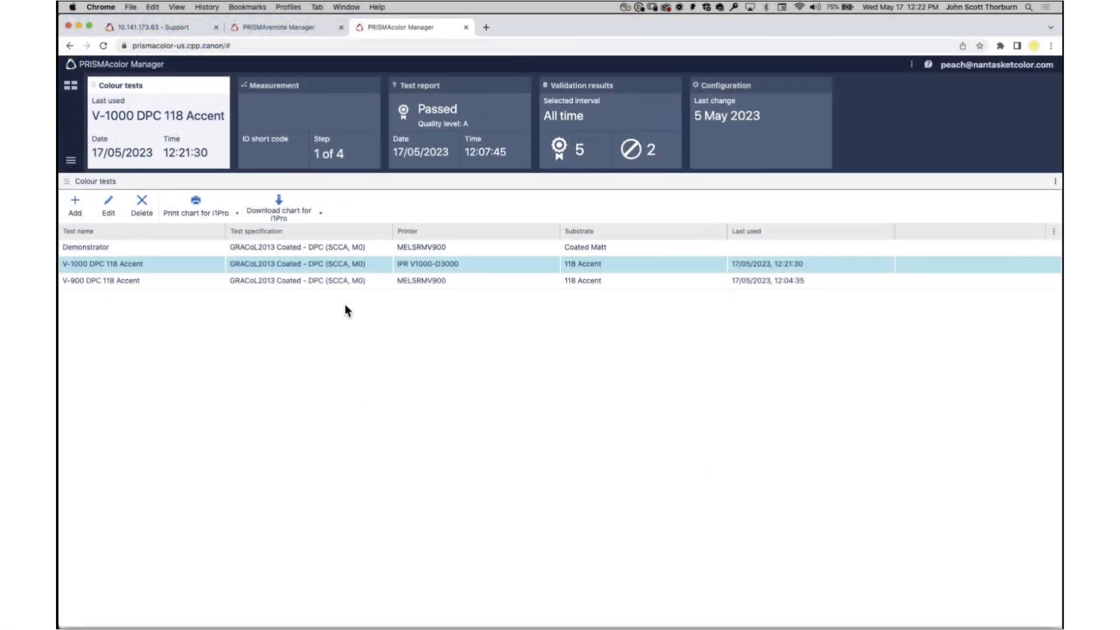
# - Download the V-1000 DPC 118 Accent chart for i1Pro in PRISMAcolor Manager and open its PDF to read the ID short code
pyautogui.click(287, 204)
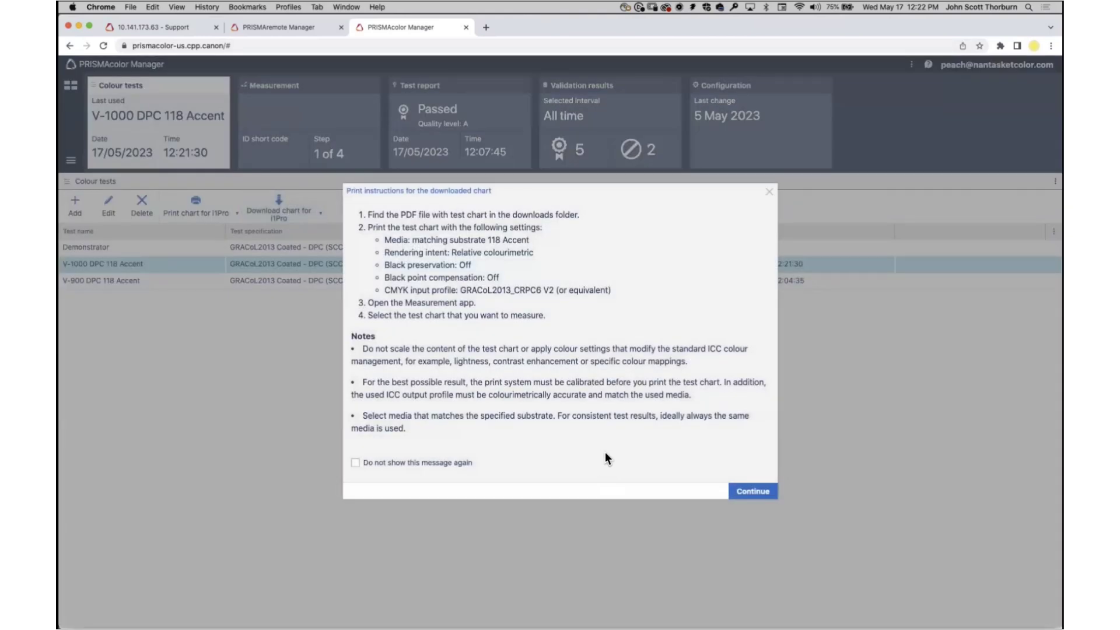
pyautogui.click(751, 490)
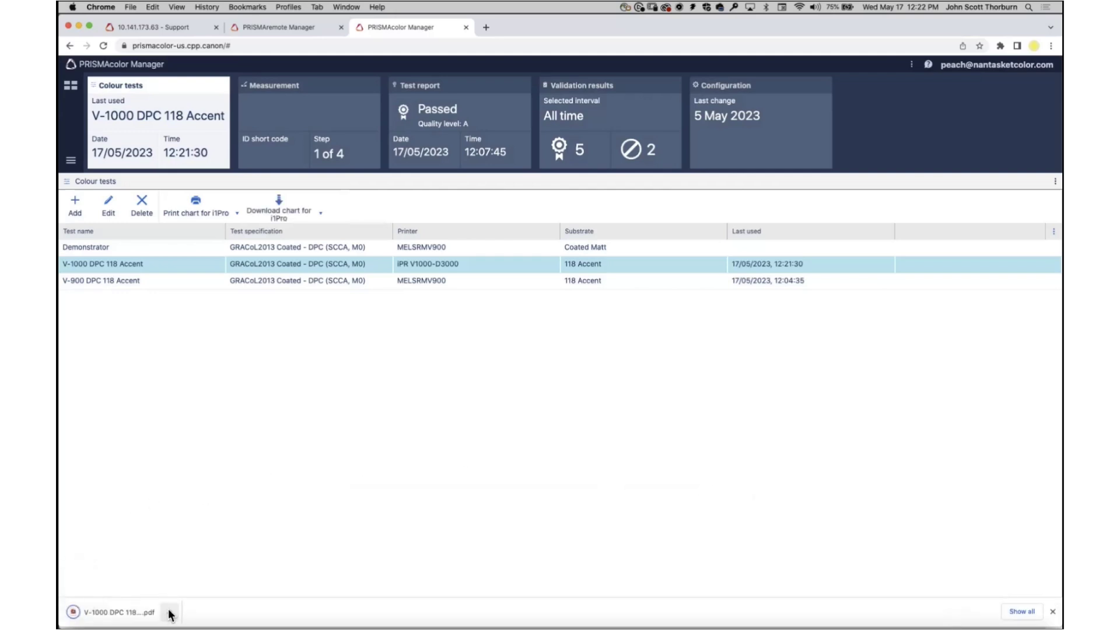
pyautogui.click(169, 610)
pyautogui.click(184, 563)
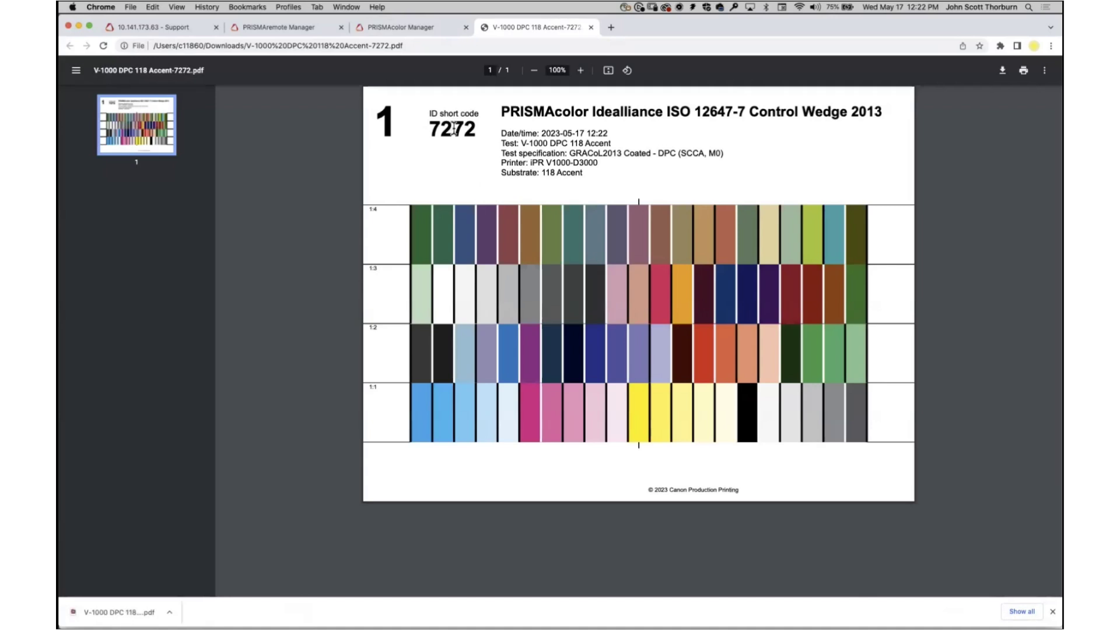
pyautogui.doubleClick(457, 128)
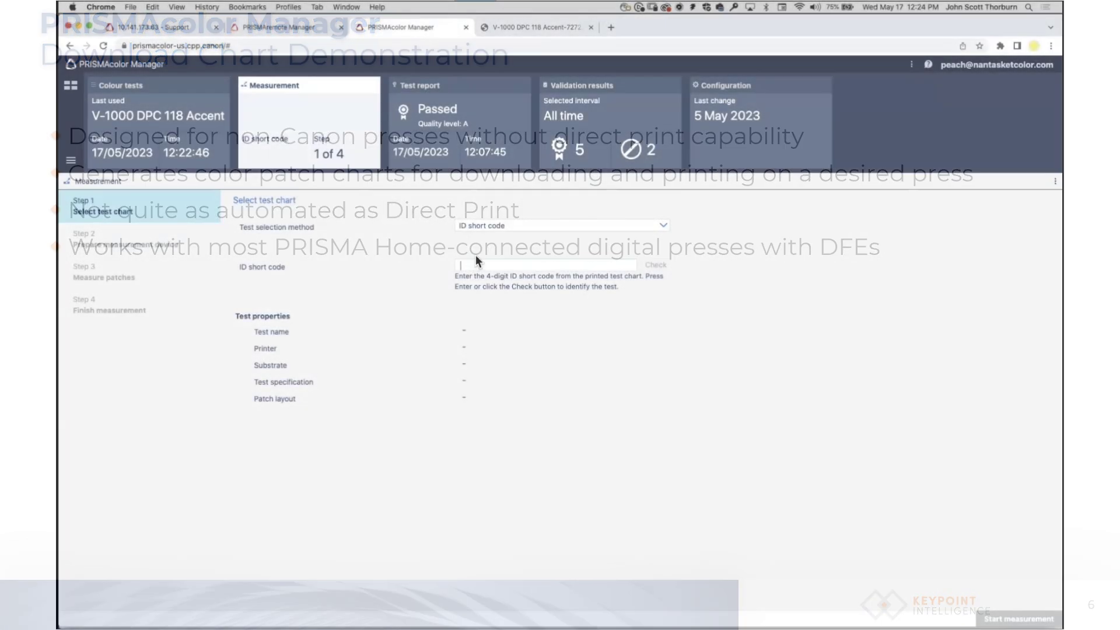
# - Look up the test chart to measure by entering ID short code 7272
pyautogui.write('7272')
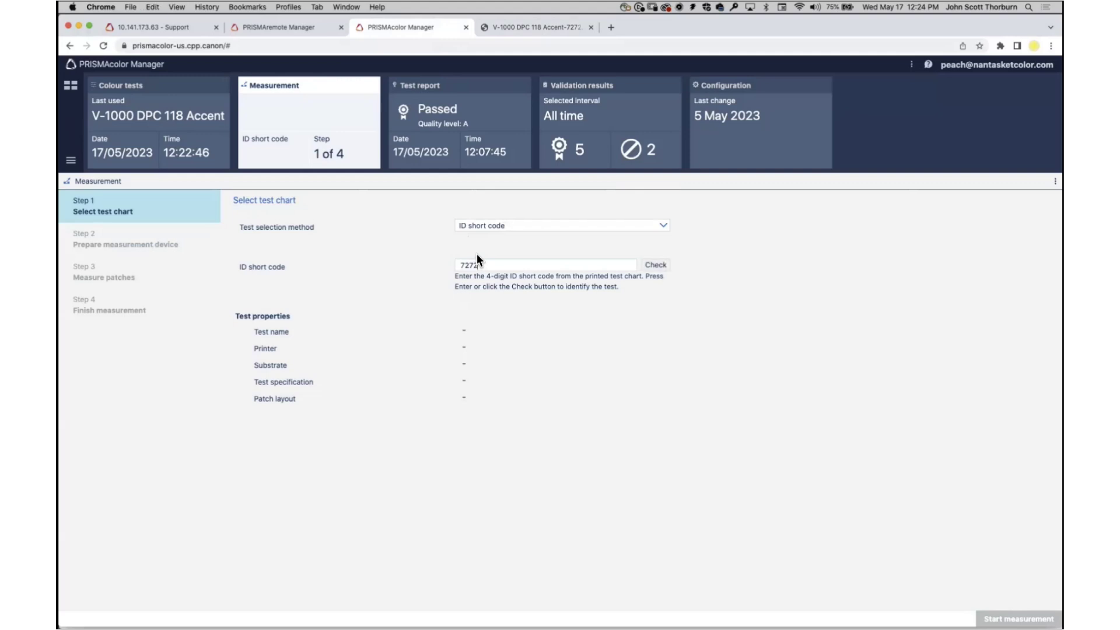
pyautogui.press('Return')
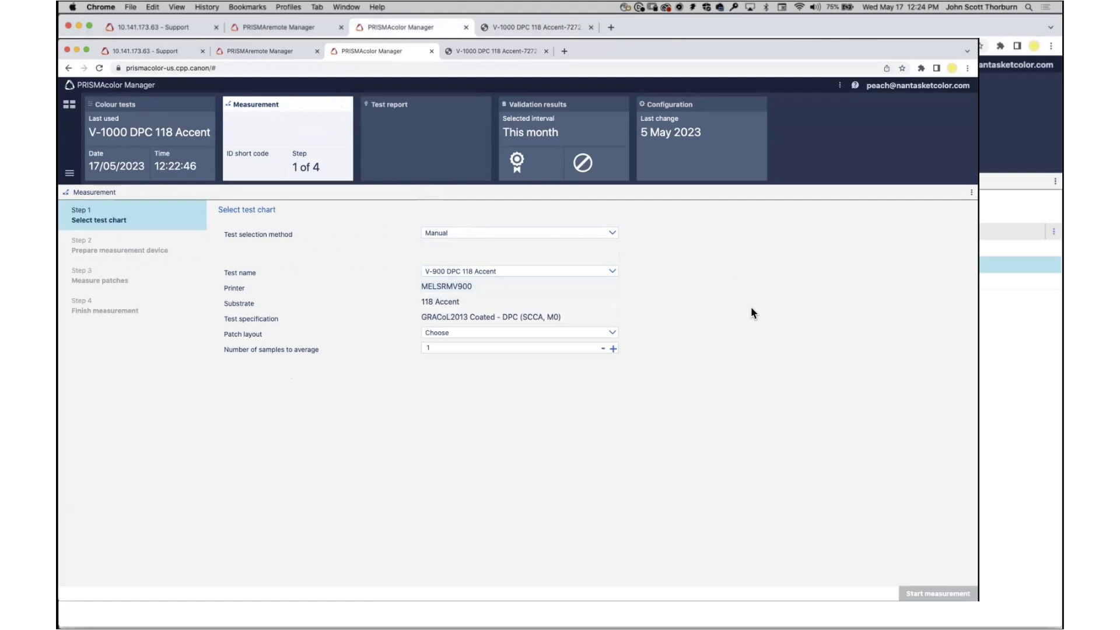
# - Set the patch layout of the manual V-900 DPC 118 Accent measurement to PRISMAcolor Idealliance ISO 12647-7 Control Wedge 2013 - i1Pro
pyautogui.click(612, 333)
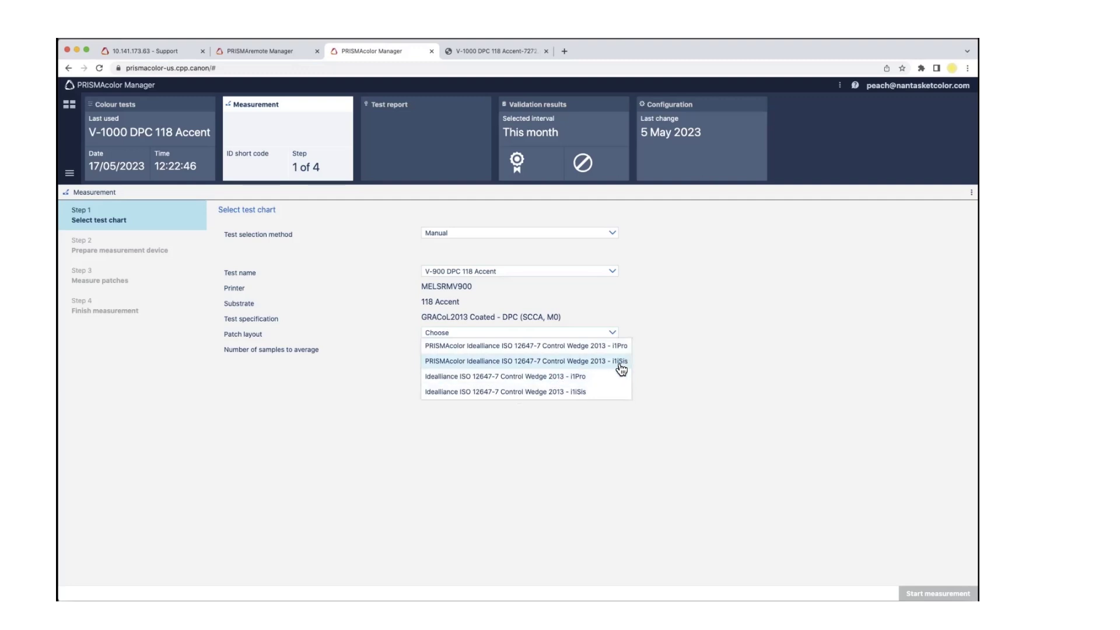
pyautogui.click(582, 346)
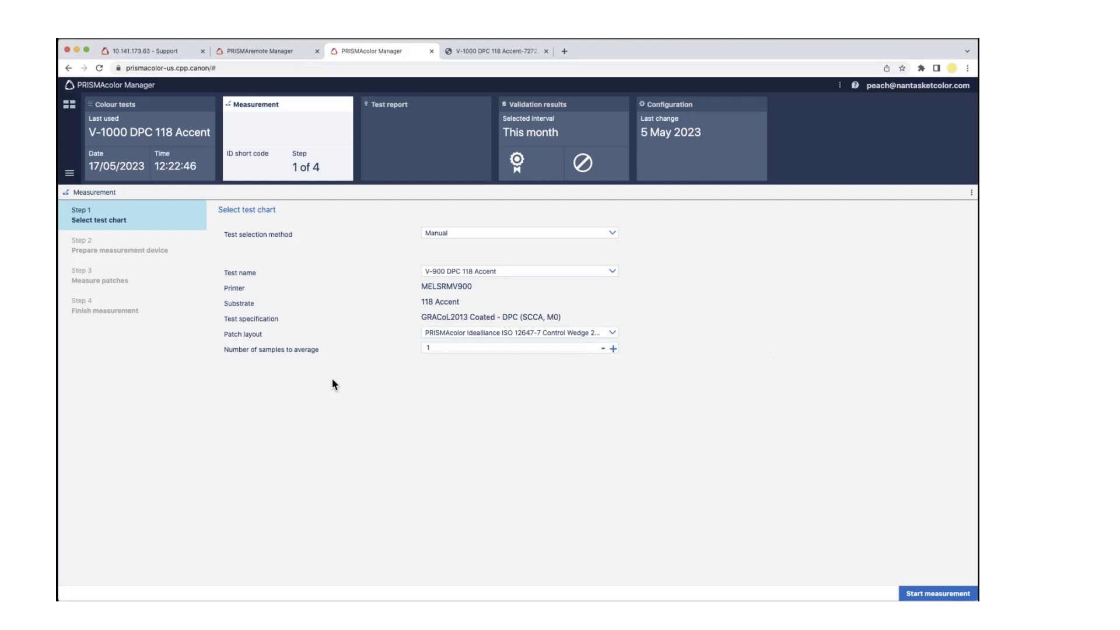